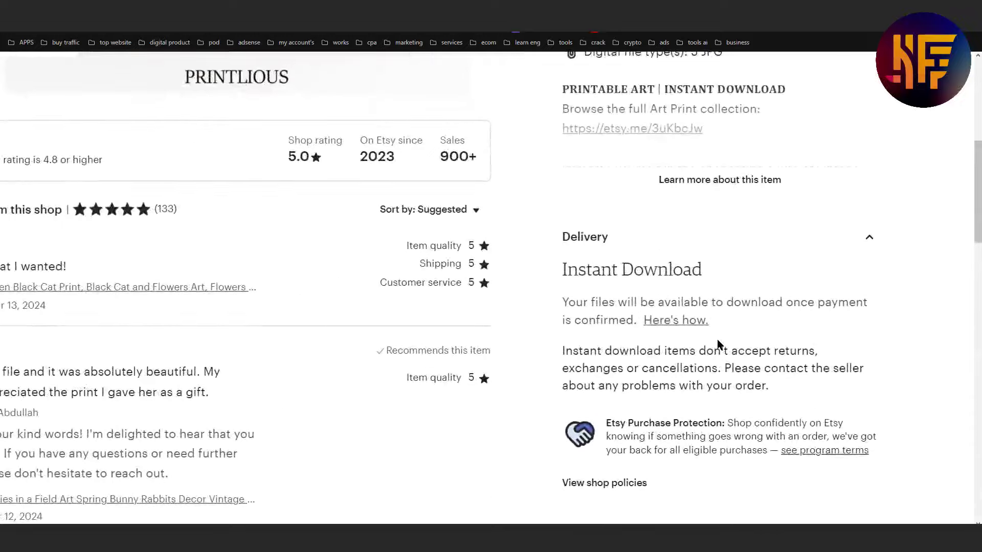
Step: Examine the swan print's Etsy listing for its shop rating, item details, price, delivery terms and seller information
scroll(717, 339, "down", 7)
scroll(716, 339, "right", 2)
scroll(716, 339, "up", 8)
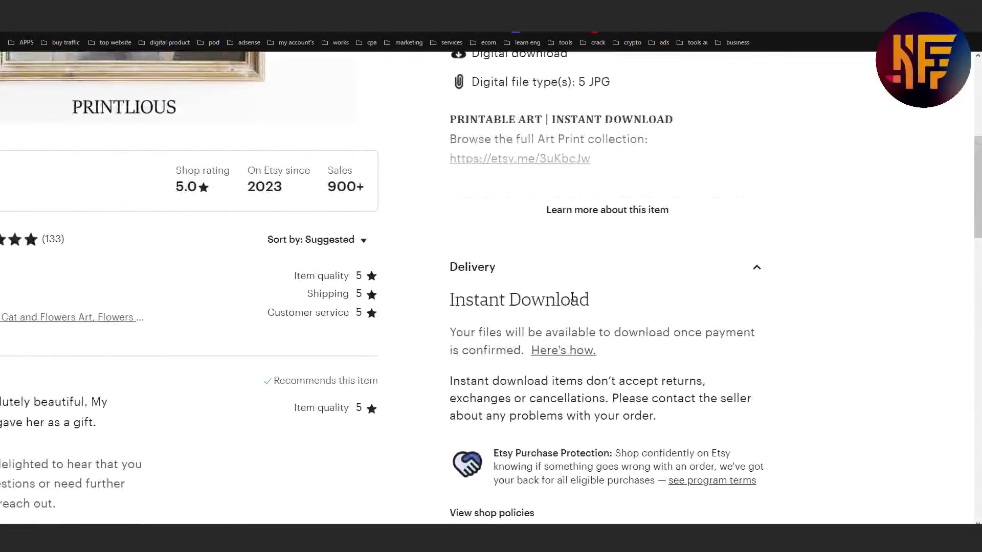
scroll(594, 295, "up", 2)
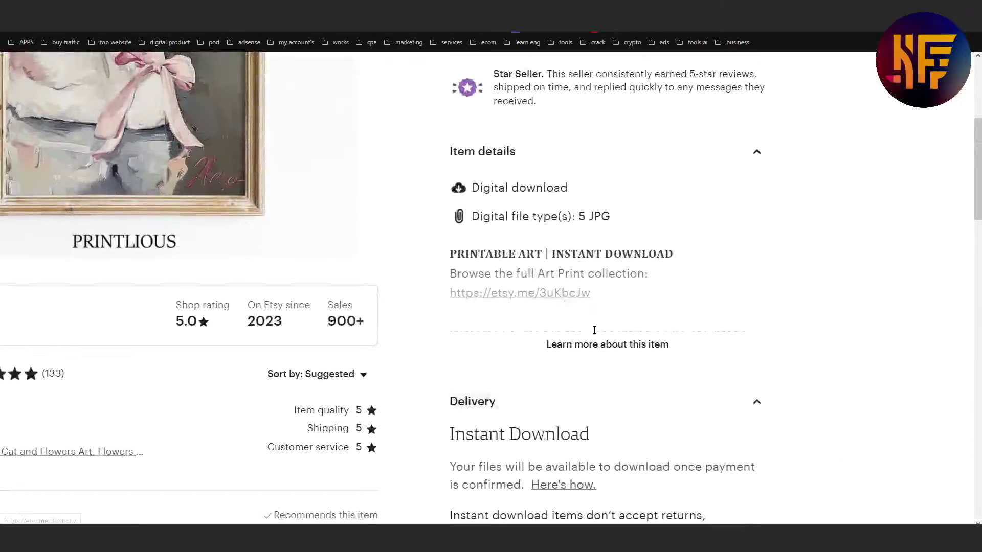
scroll(603, 346, "up", 3)
Step: Read the full item description of the swan print listing
scroll(605, 344, "up", 3)
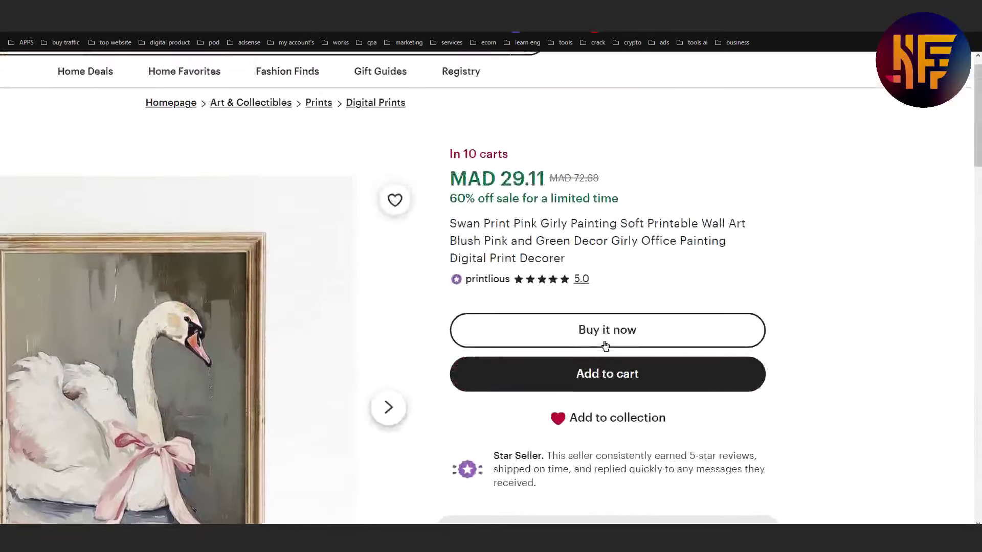
scroll(605, 344, "down", 10)
scroll(605, 345, "down", 5)
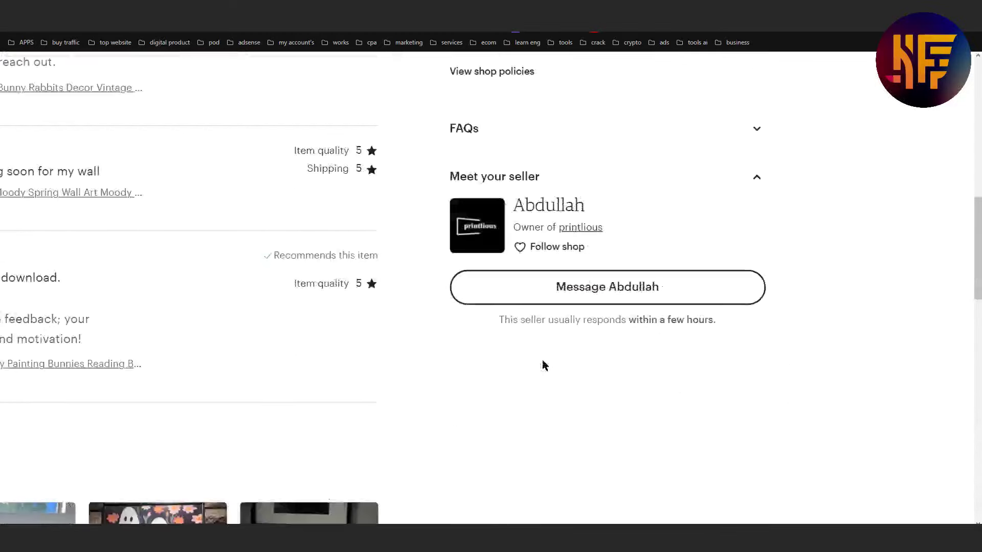
scroll(543, 364, "up", 6)
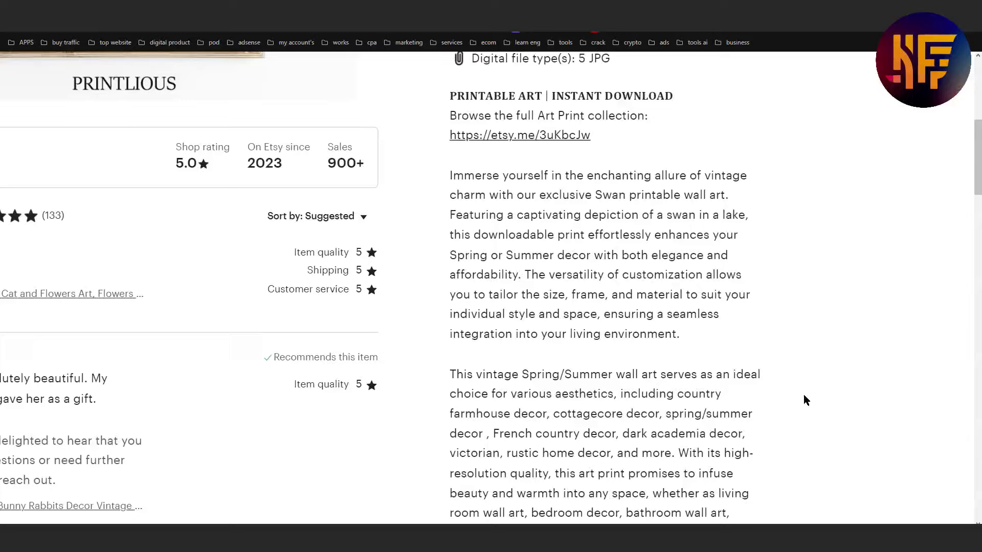
scroll(805, 400, "down", 2)
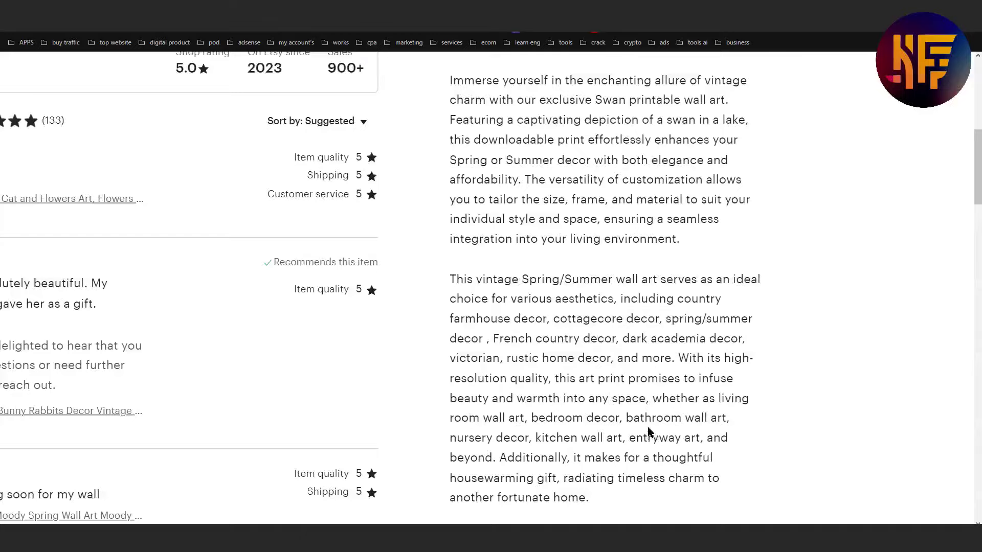
scroll(650, 433, "up", 1)
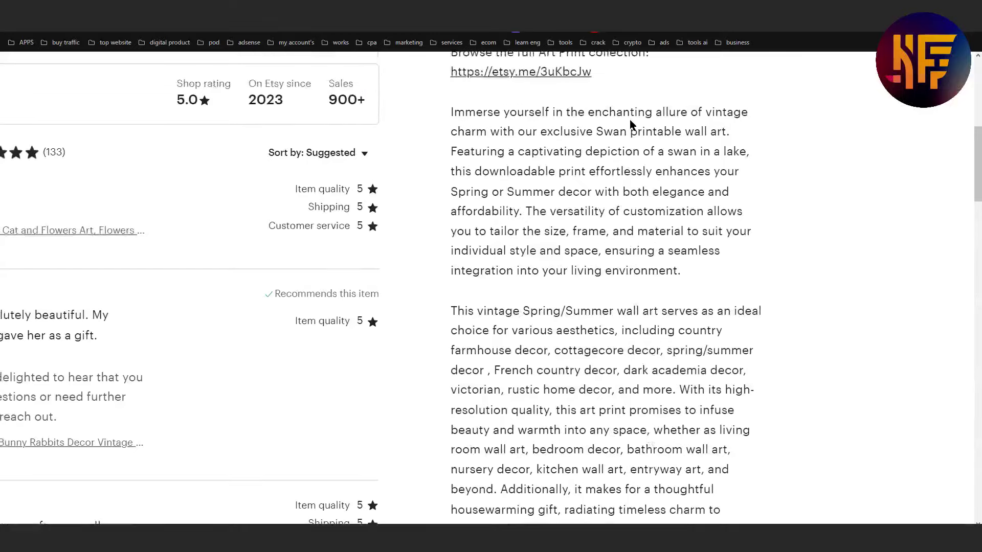
scroll(632, 125, "up", 1)
scroll(588, 185, "up", 2, "ctrl")
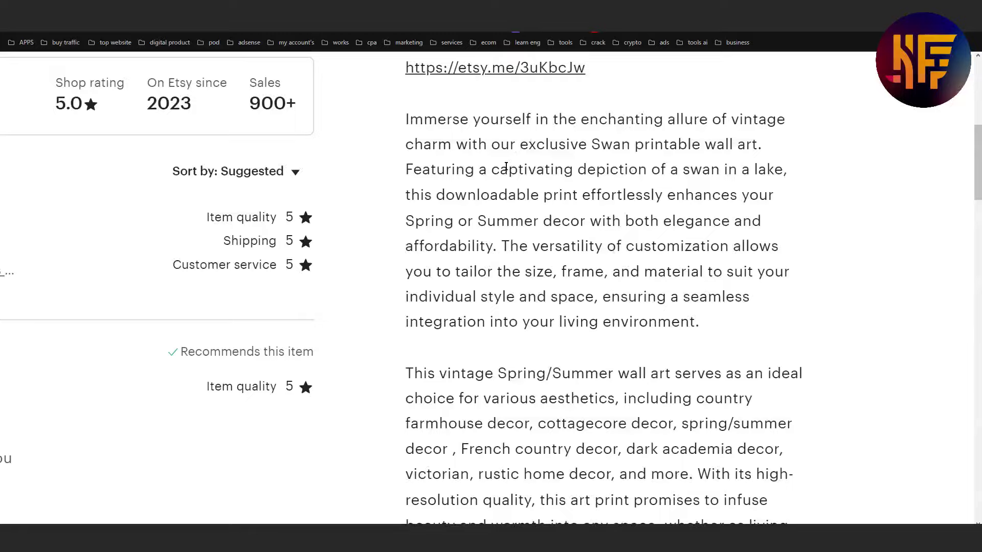
scroll(506, 166, "up", 3)
scroll(507, 165, "down", 3)
scroll(456, 203, "up", 2)
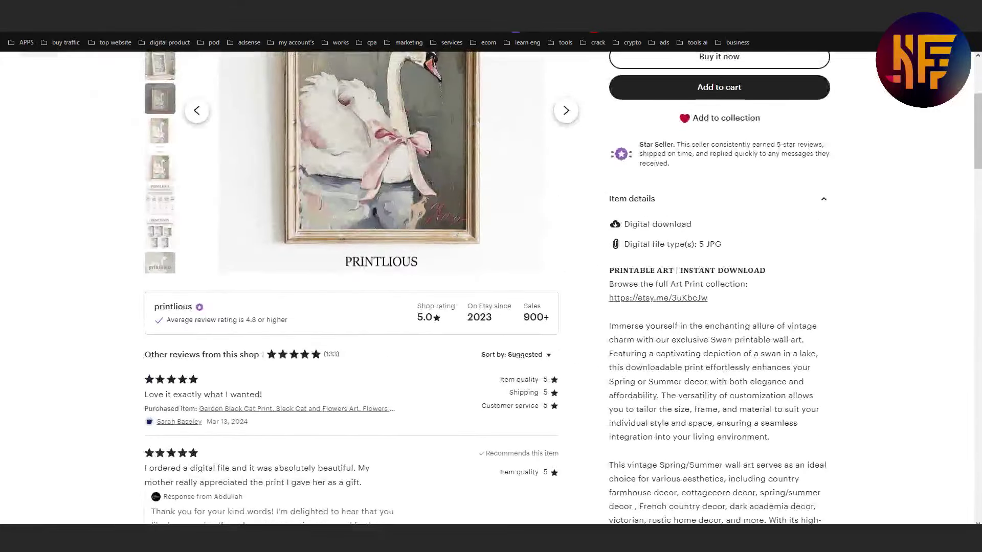
Step: Return to the Etsy search results and select the query "wall art prints" in the search field
key("ctrl+shift+Tab")
scroll(349, 134, "up", 20)
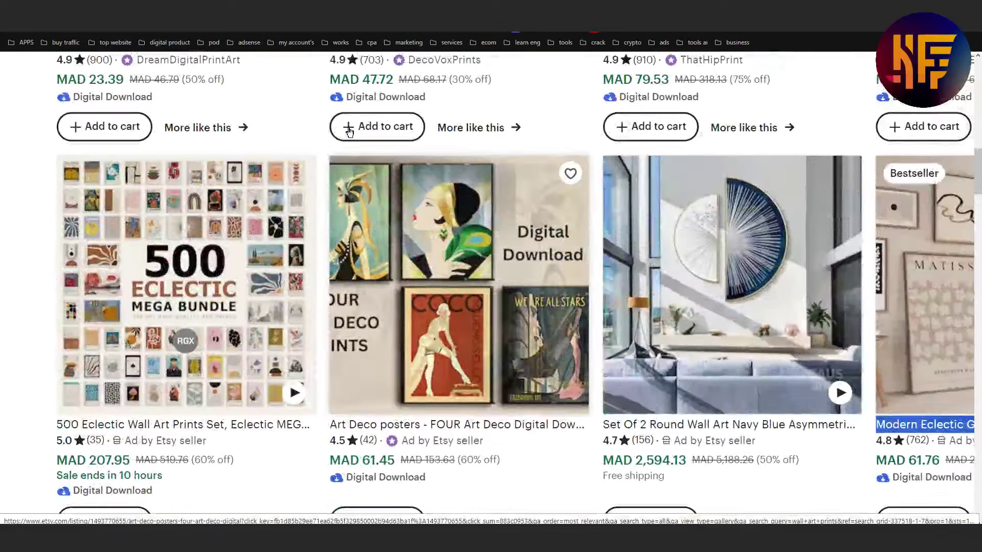
scroll(348, 132, "up", 7)
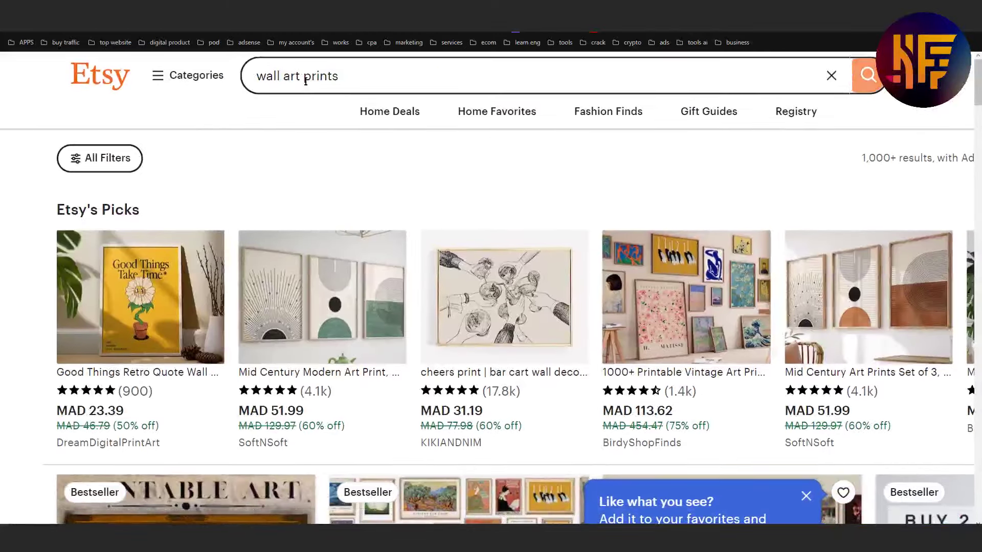
double_click(306, 78)
triple_click(305, 78)
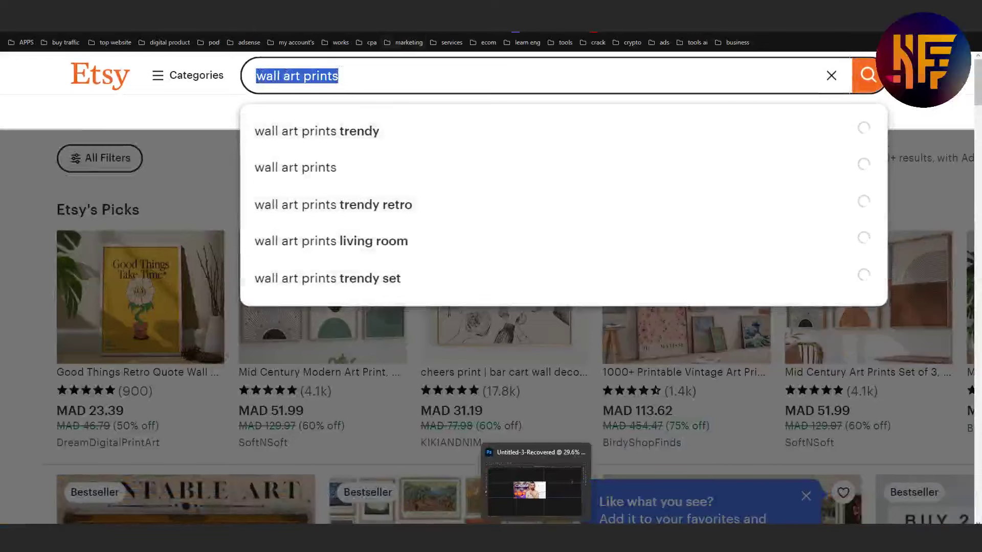
Step: Copy "Swan Art Print Vintage" from the keyword notes and replace the image prompt in Fooocus with it
left_click(534, 538)
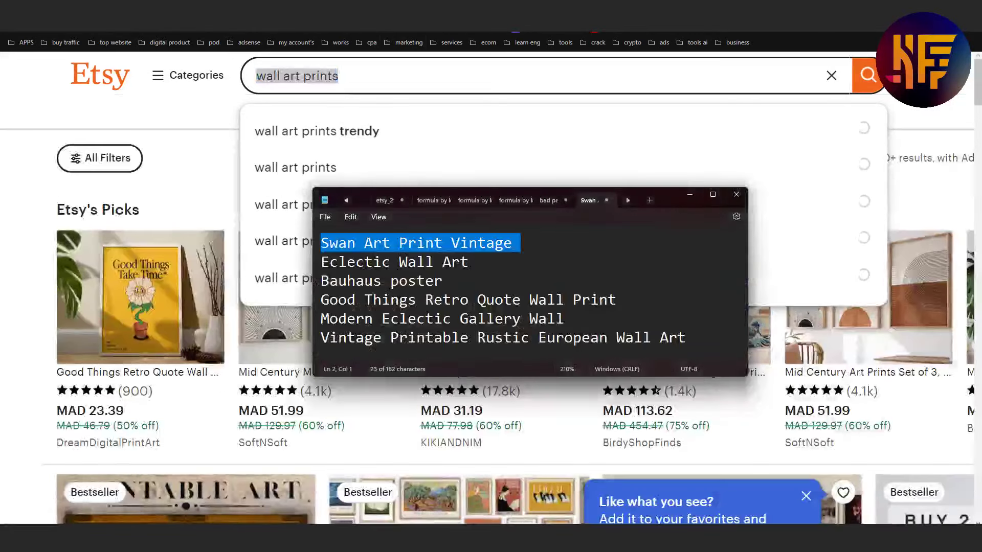
right_click(372, 244)
left_click(417, 301)
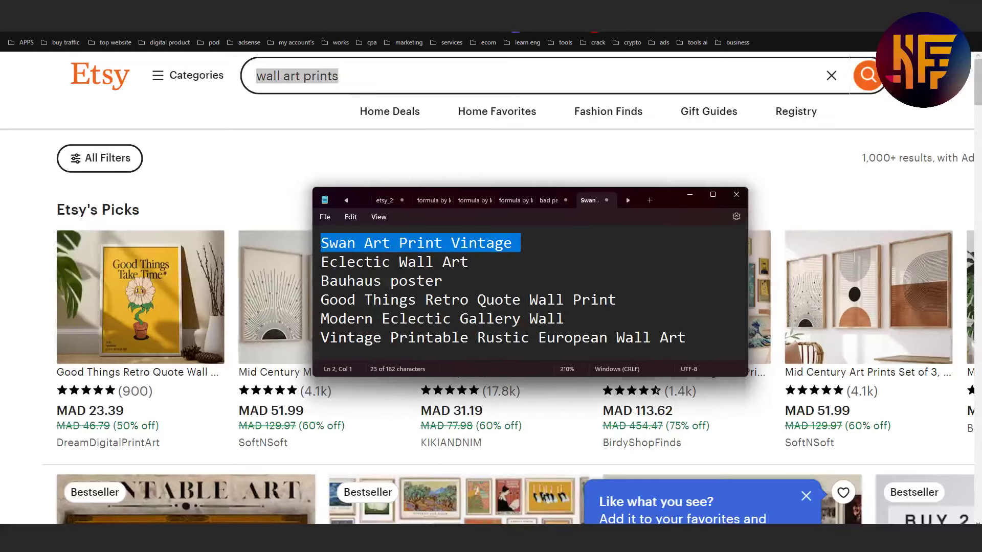
left_click(307, 8)
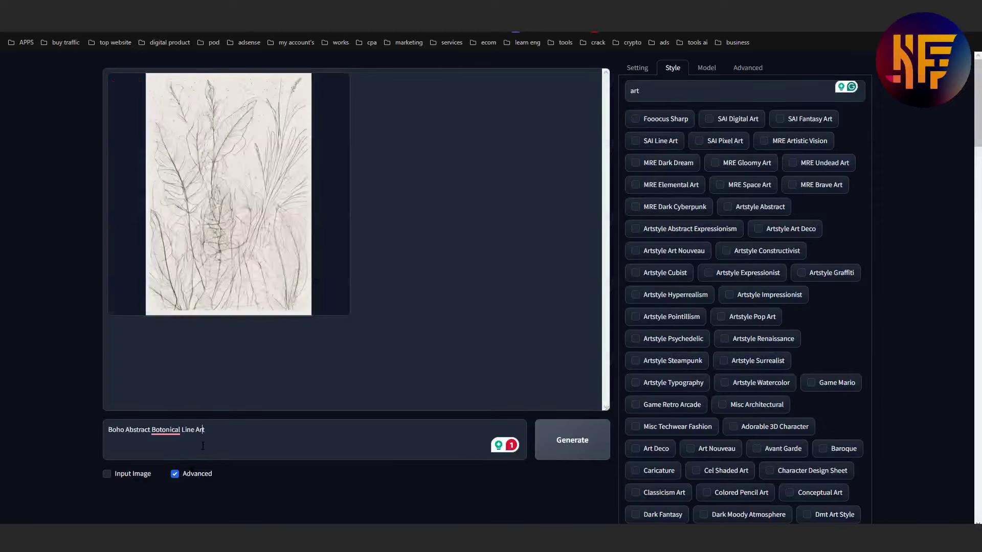
key("ctrl+a")
key("ctrl+v")
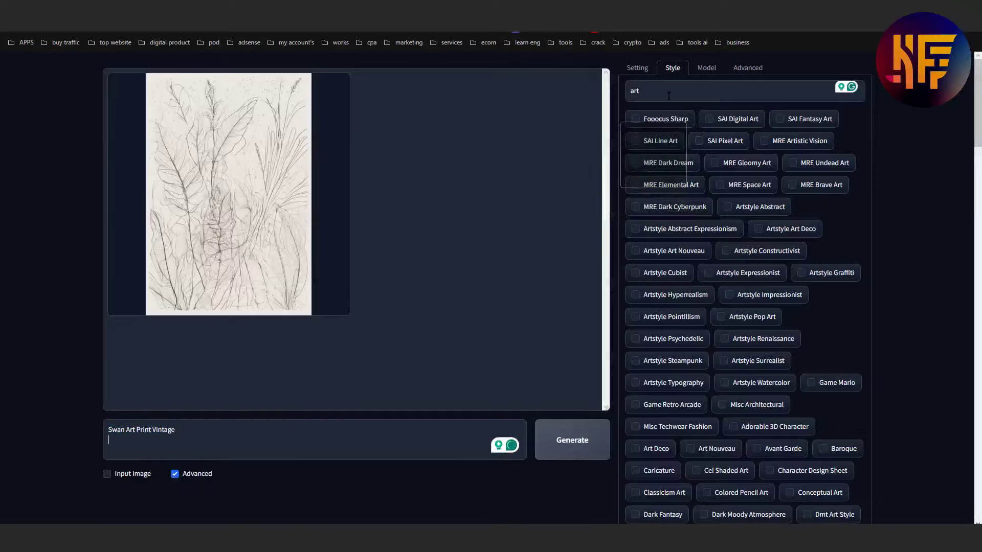
Step: Clear the style search and set the generation settings to 2 images in jpg output format
double_click(645, 91)
key("BackSpace")
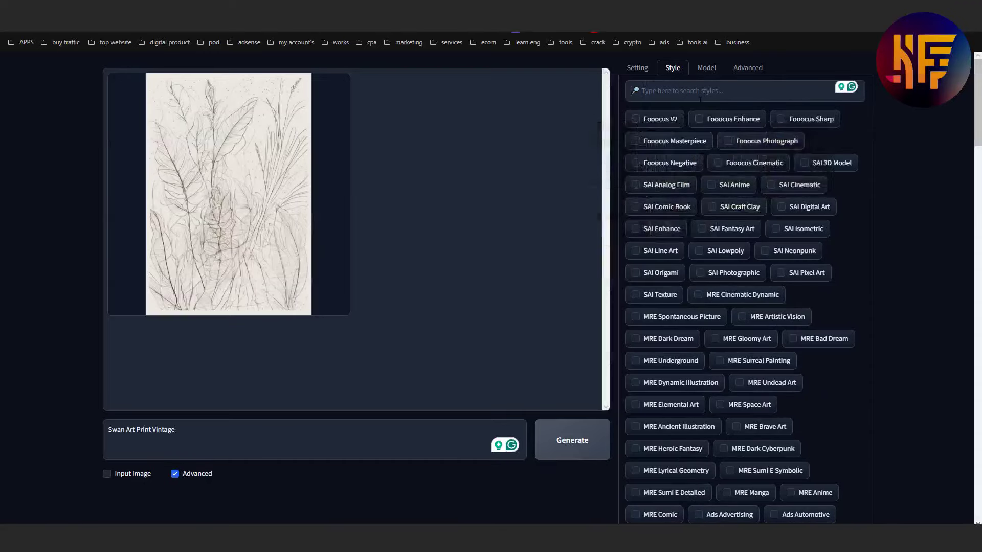
left_click(637, 67)
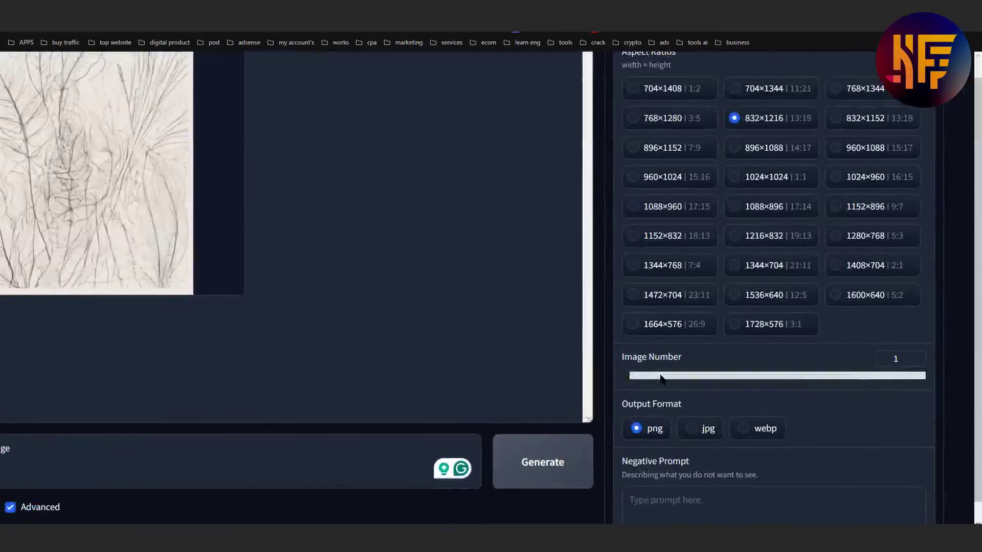
left_click(648, 376)
left_click_drag(643, 378, 633, 377)
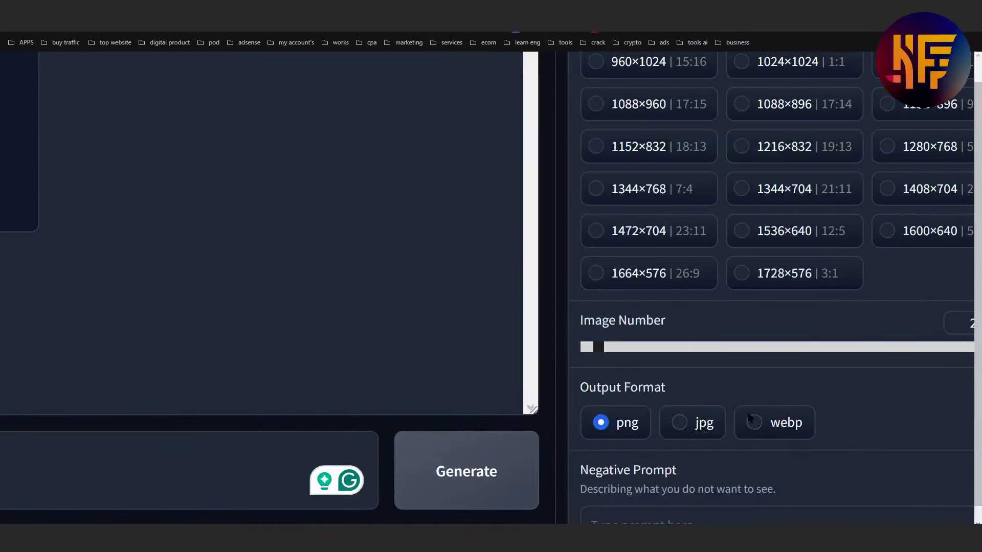
left_click(680, 422)
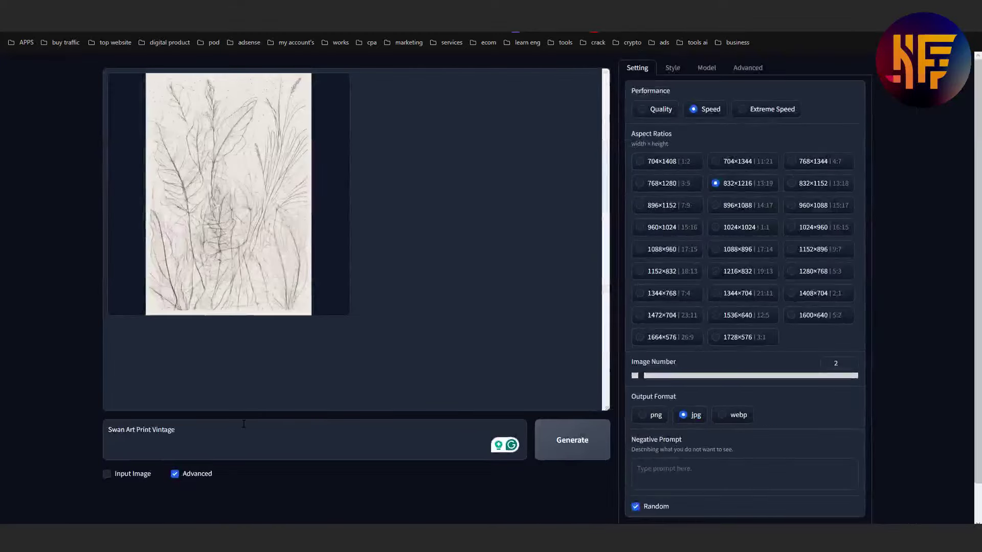
Step: Paste "Swan Art Print Vintage" over the prompt again and generate the images
key("ctrl+a")
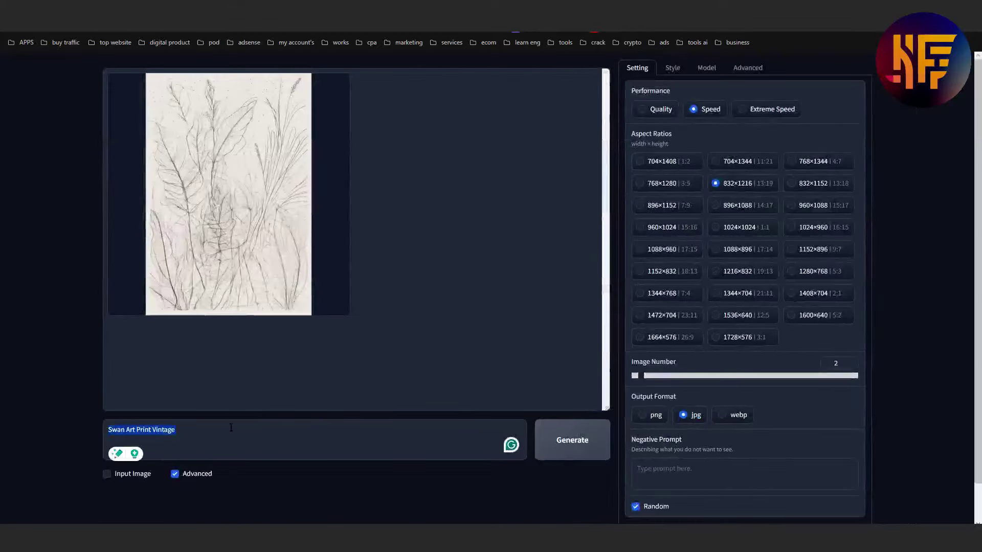
type("Swan Art Print Vintage")
scroll(181, 423, "up", 5)
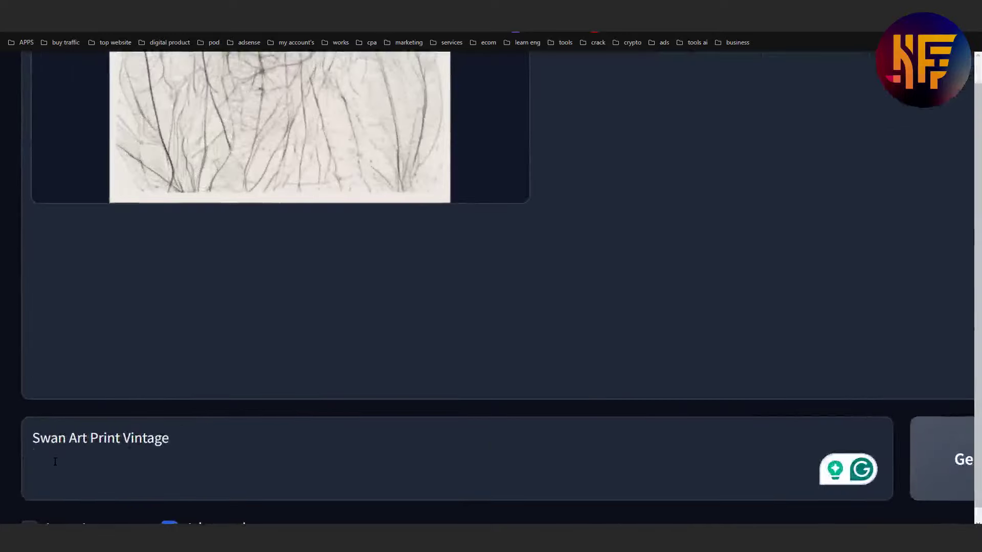
key("Home")
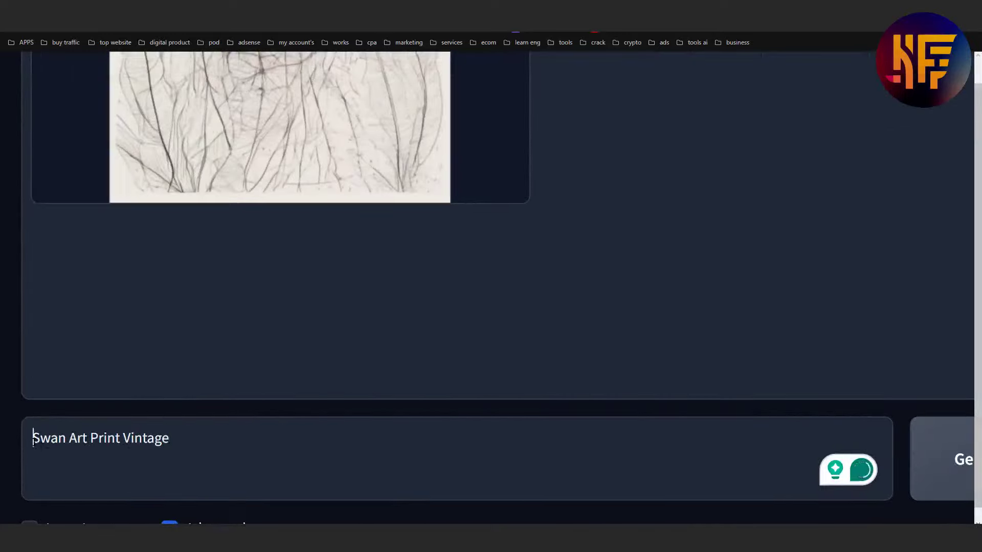
key("ctrl+0")
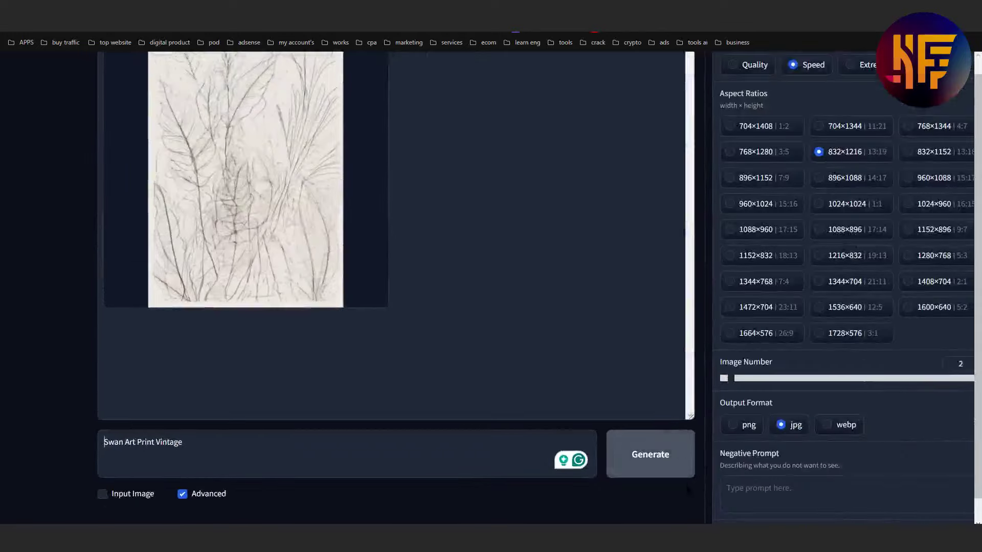
left_click(645, 468)
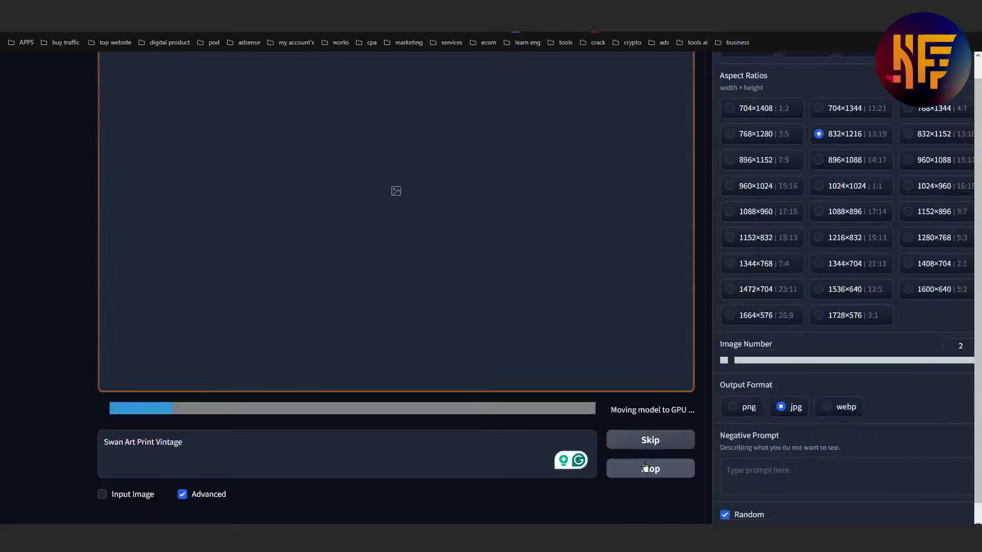
Step: Enlarge the first finished swan image and examine it from head to feet
scroll(645, 467, "up", 2)
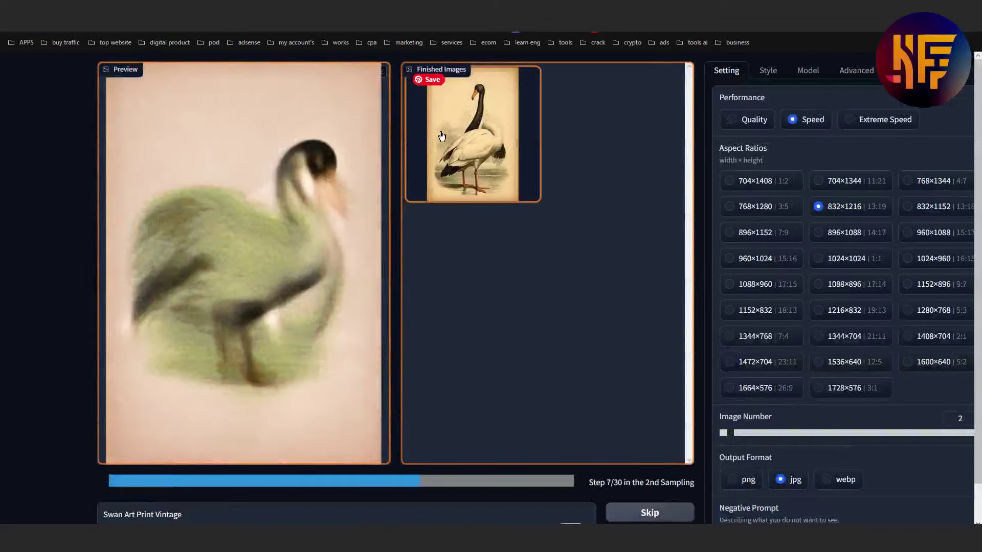
scroll(568, 277, "up", 5)
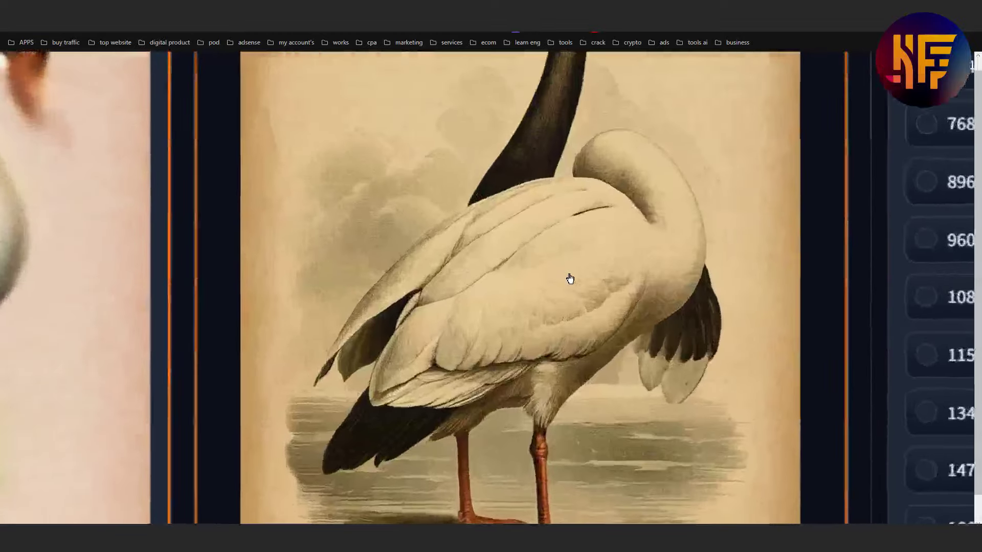
scroll(722, 302, "up", 2)
scroll(722, 302, "down", 5)
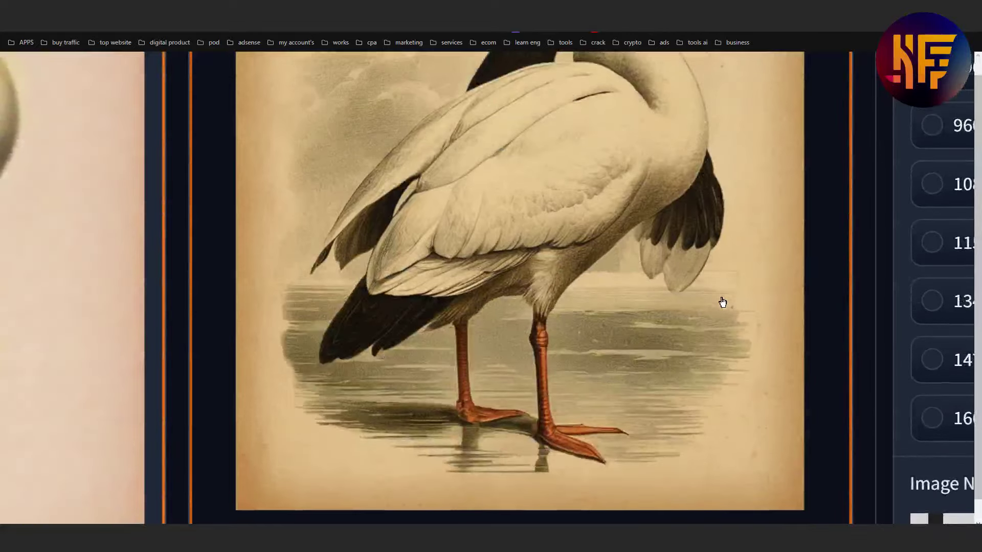
scroll(722, 302, "up", 5)
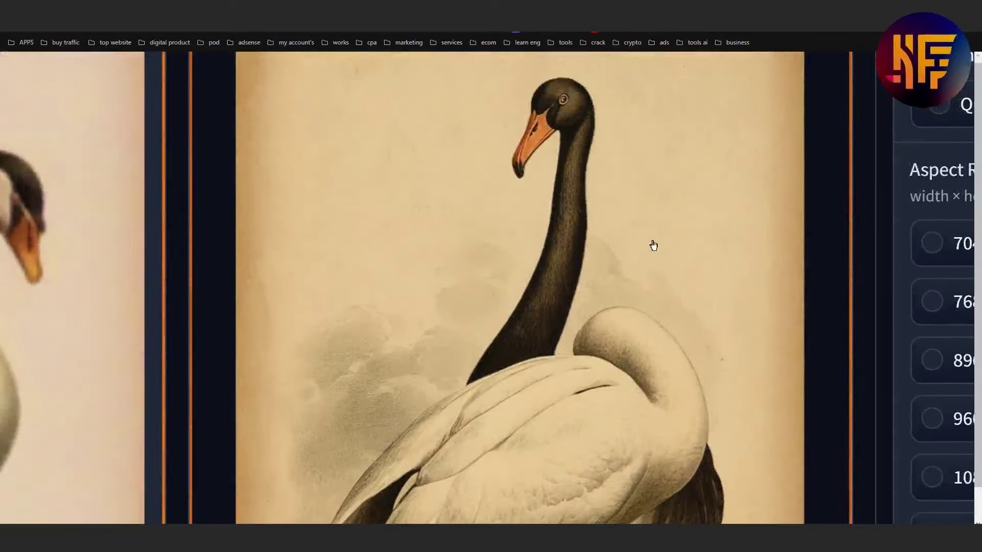
scroll(605, 294, "down", 5)
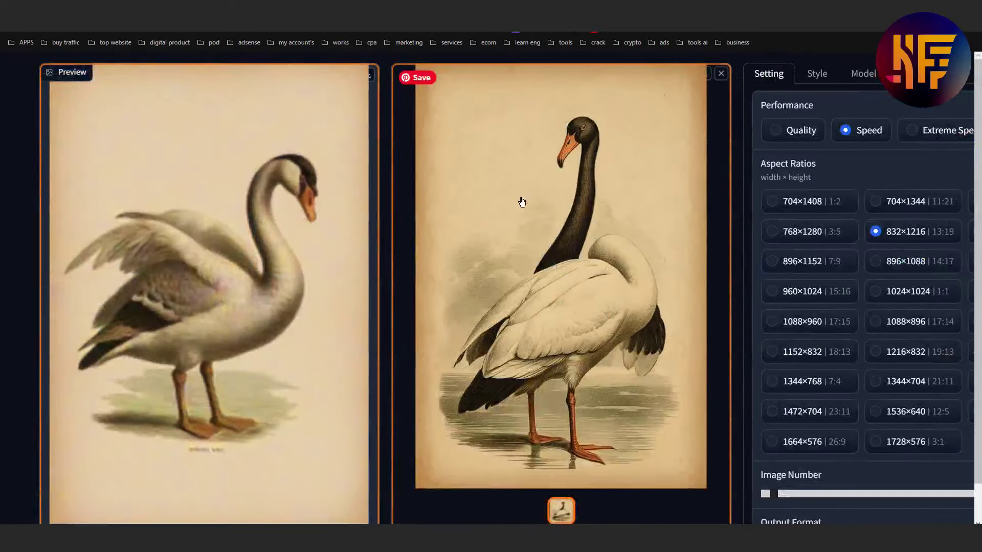
Step: Open the finished swan image in the full-screen viewer and inspect its head, neck and body up close
left_click(591, 298)
scroll(609, 232, "up", 5)
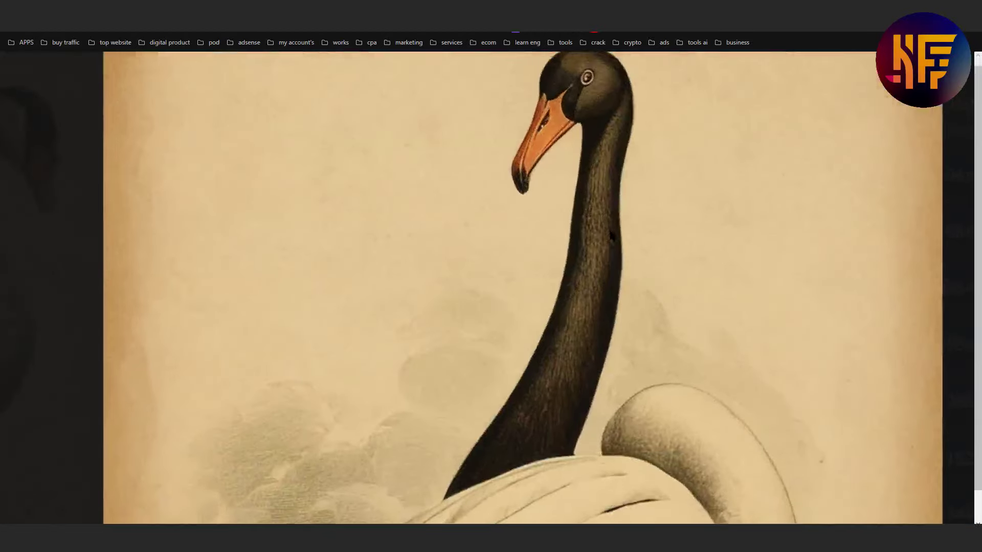
left_click_drag(573, 298, 559, 351)
scroll(610, 290, "up", 2)
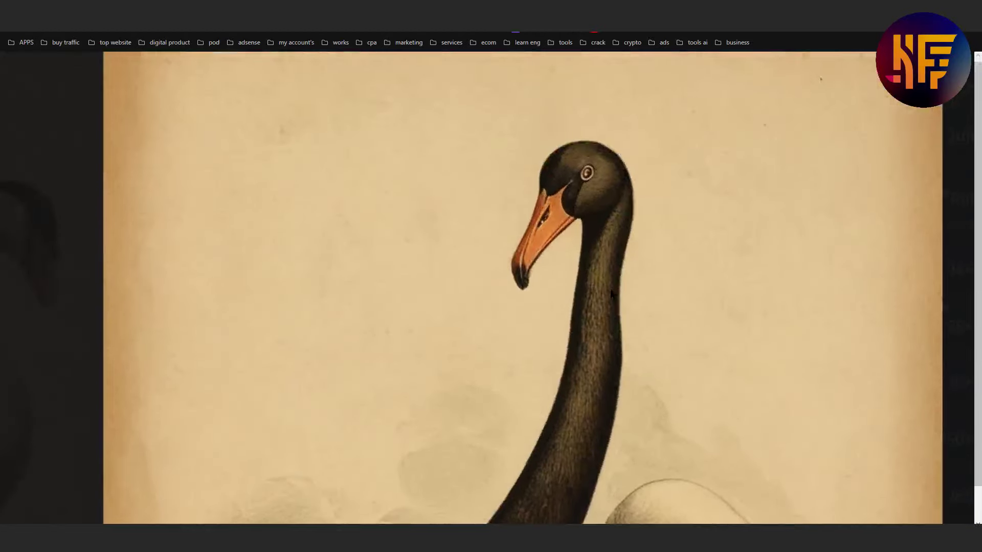
scroll(610, 290, "down", 4)
scroll(610, 290, "down", 2)
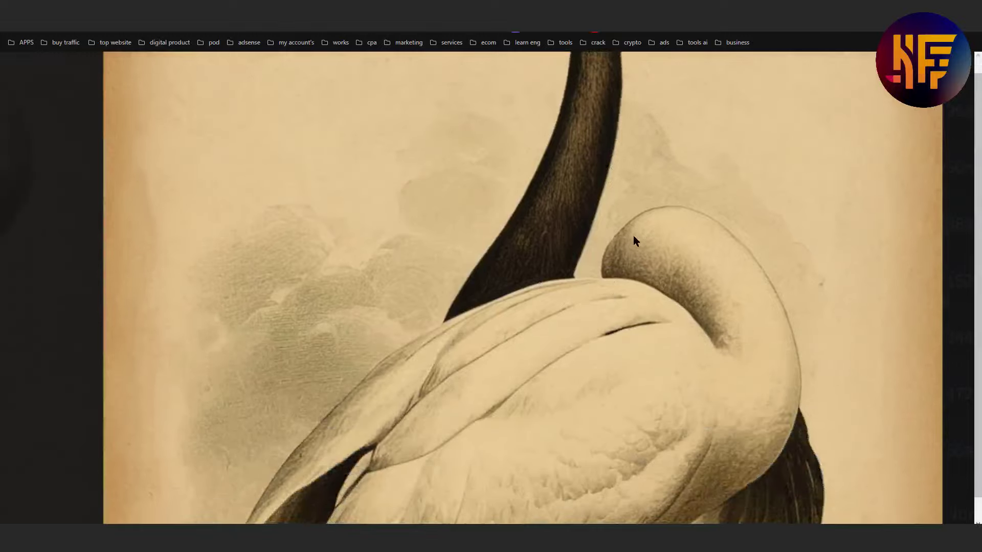
left_click(627, 242)
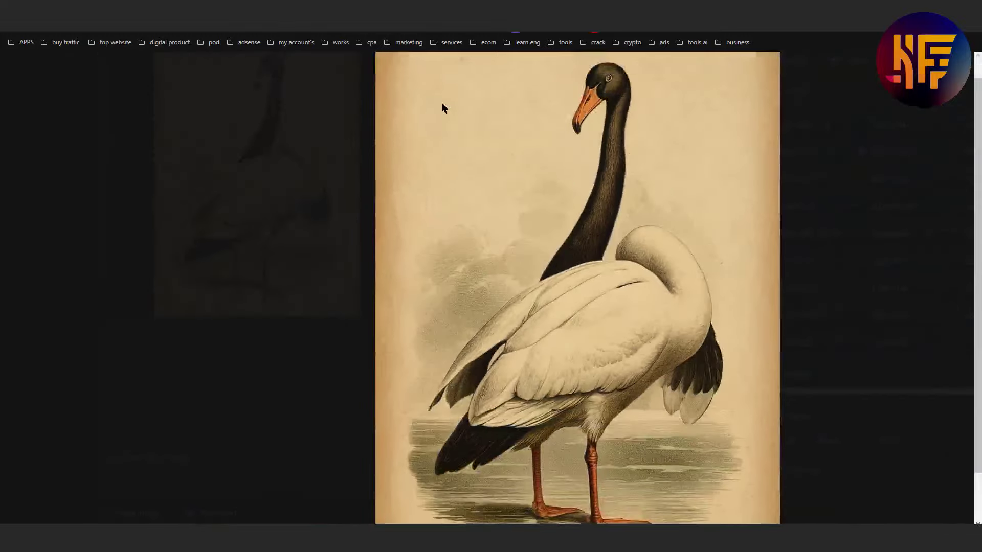
left_click(769, 364)
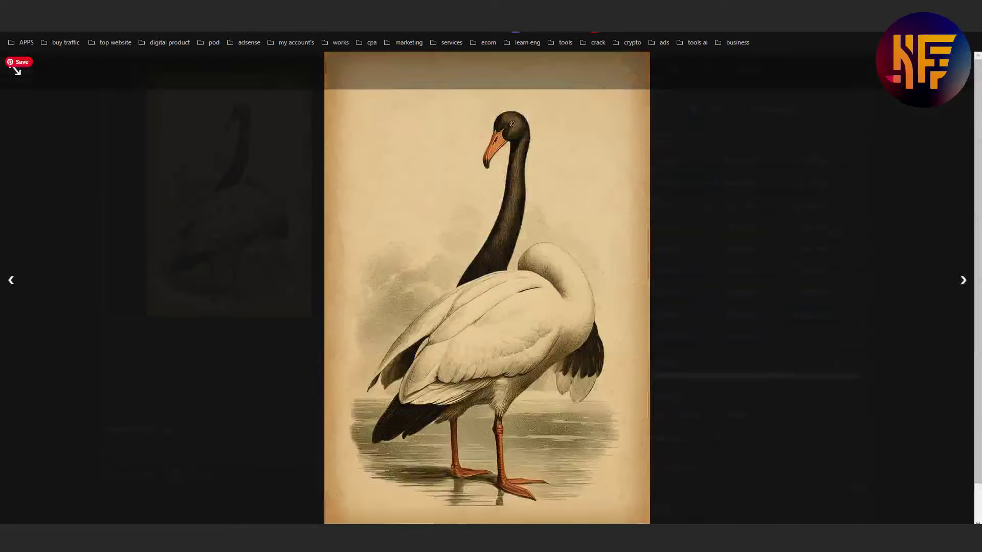
Step: Switch to the second generated swan image, open it in the full-screen viewer and inspect its feathers and neck up close
left_click(16, 70)
left_click(498, 178)
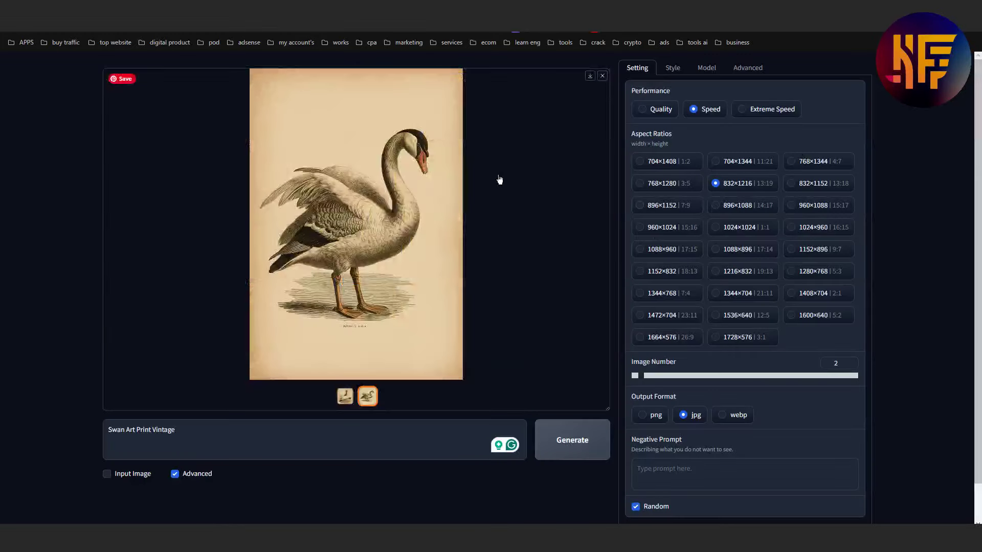
left_click(356, 241)
left_click(500, 237)
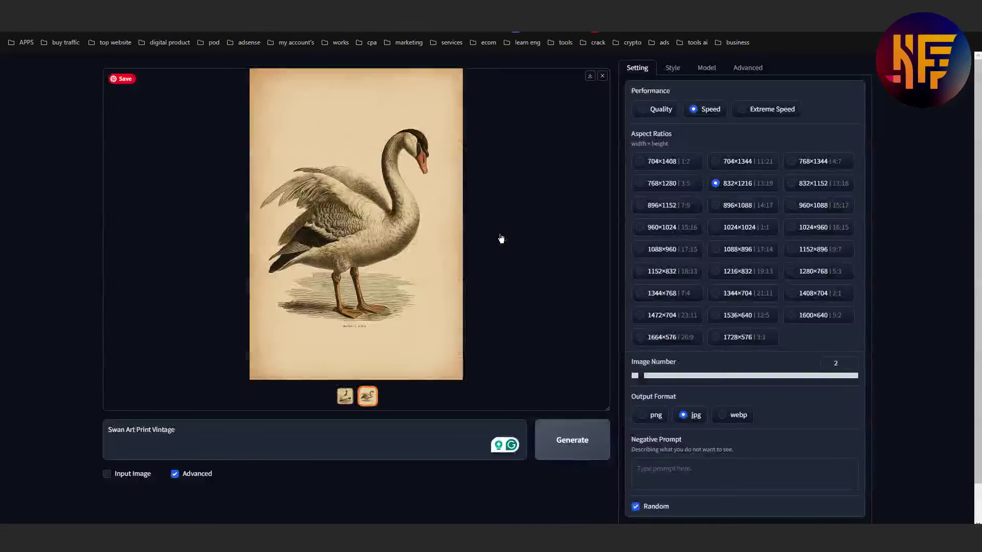
left_click(428, 225)
left_click(450, 237)
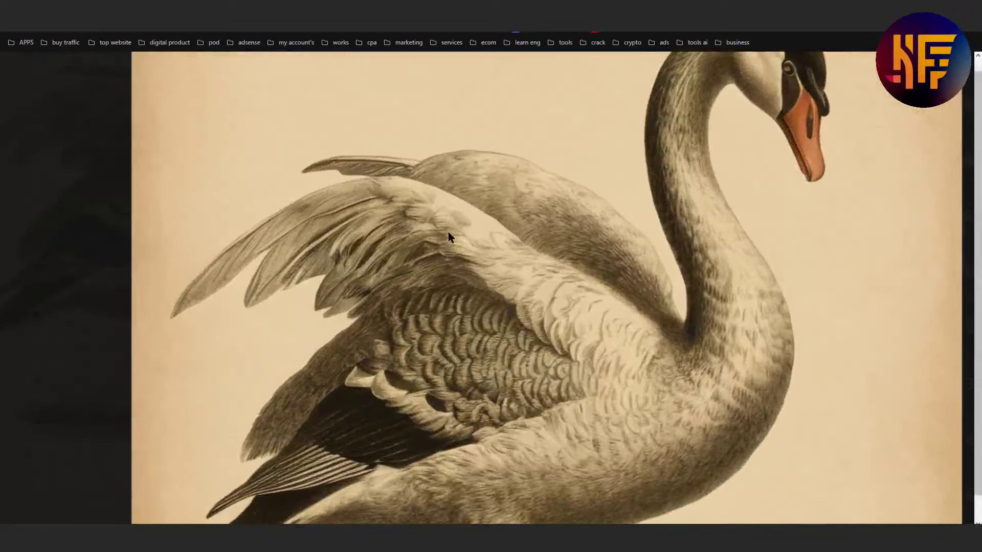
left_click(448, 231)
Step: Save the second swan image to the computer as a JPEG under its suggested file name
right_click(420, 248)
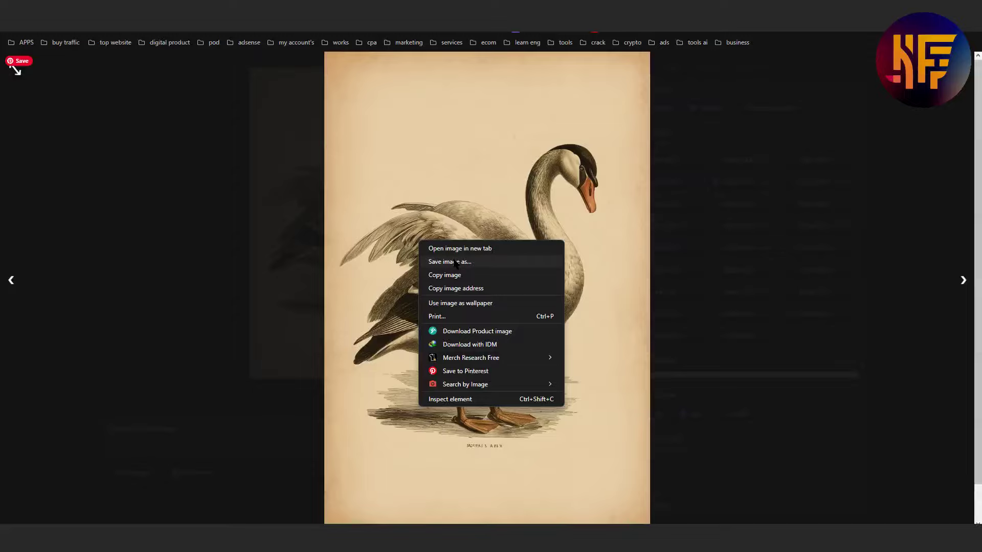
left_click(455, 262)
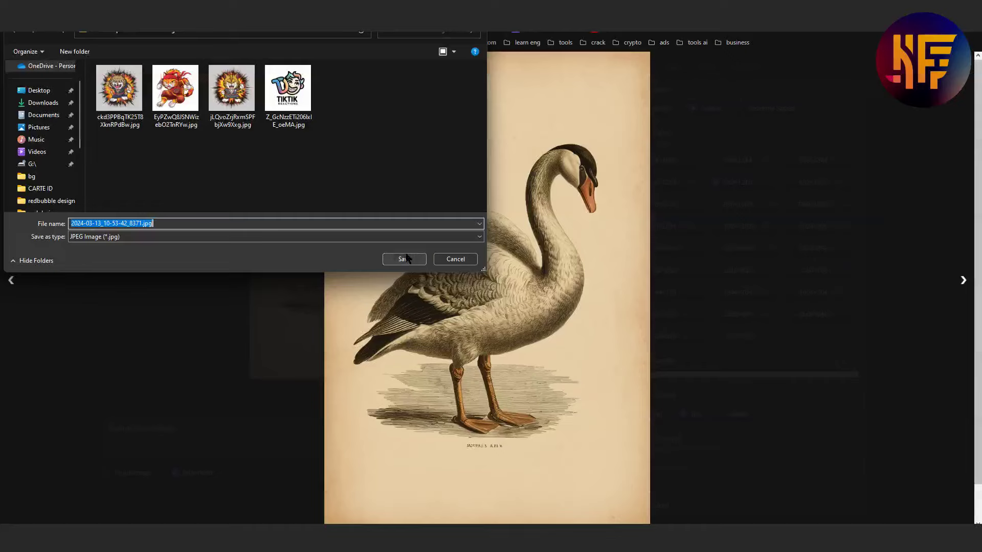
left_click(405, 259)
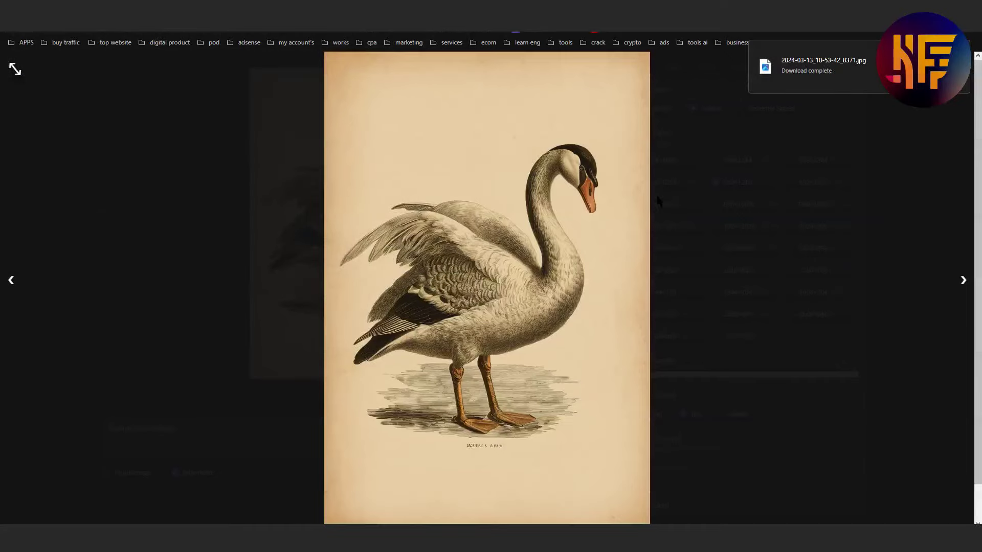